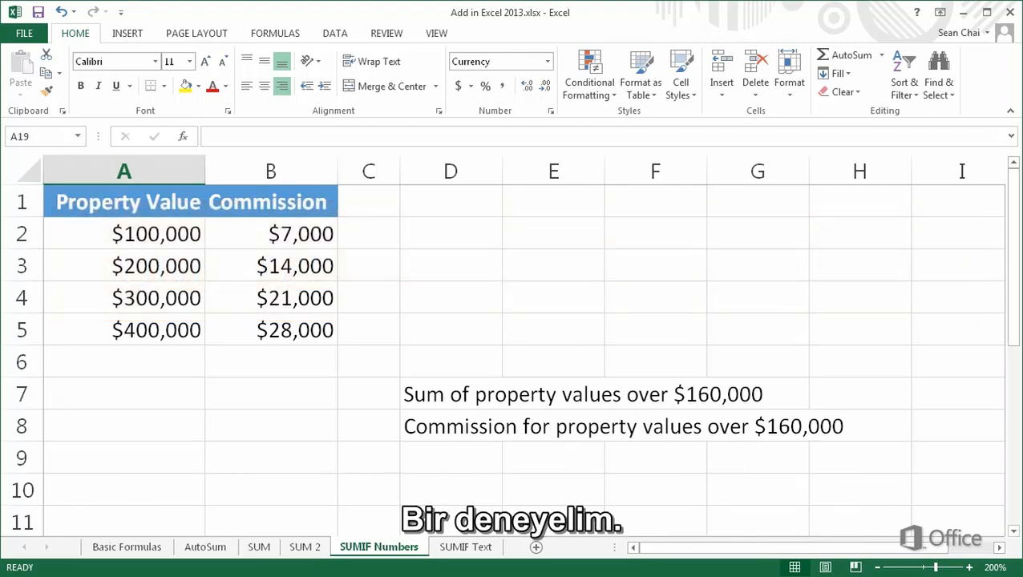
Step: Sum the property values over $160,000 in cell A7 with the formula =SUMIF(A2:A5,">160000")
{"action": "left_click", "coordinate": [56, 398]}
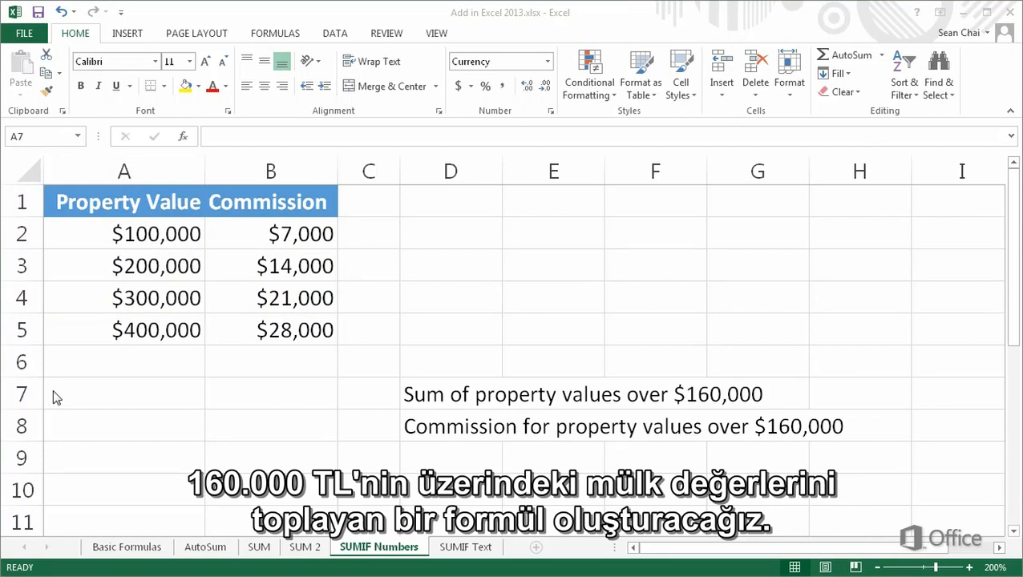
{"action": "double_click", "coordinate": [53, 392]}
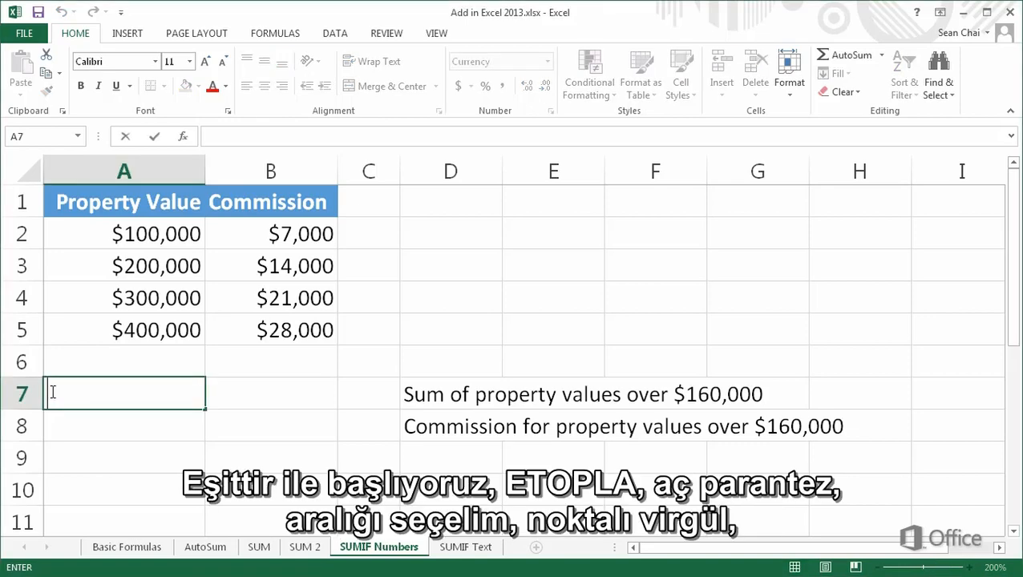
{"action": "type", "text": "="}
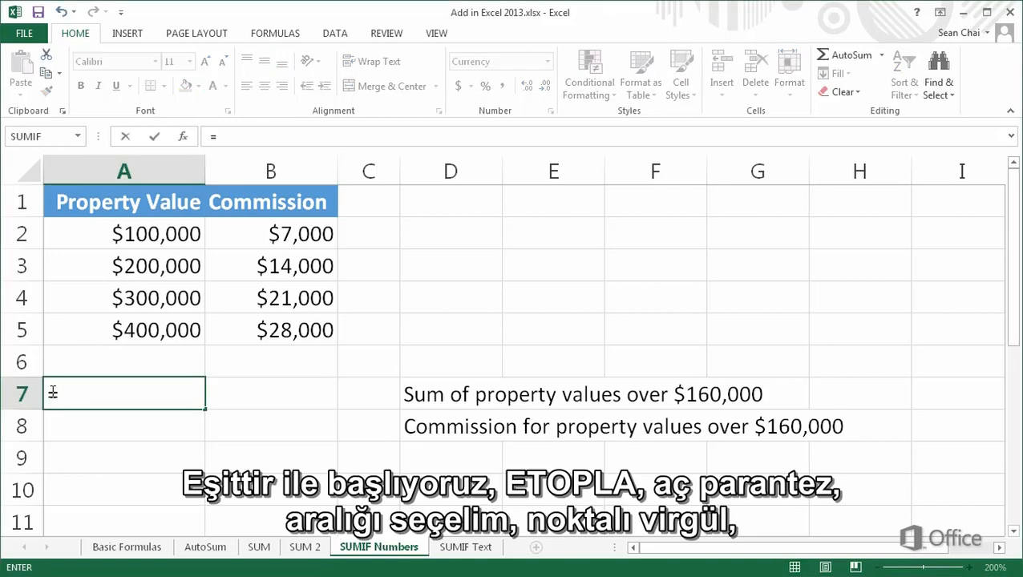
{"action": "type", "text": "SUMIF"}
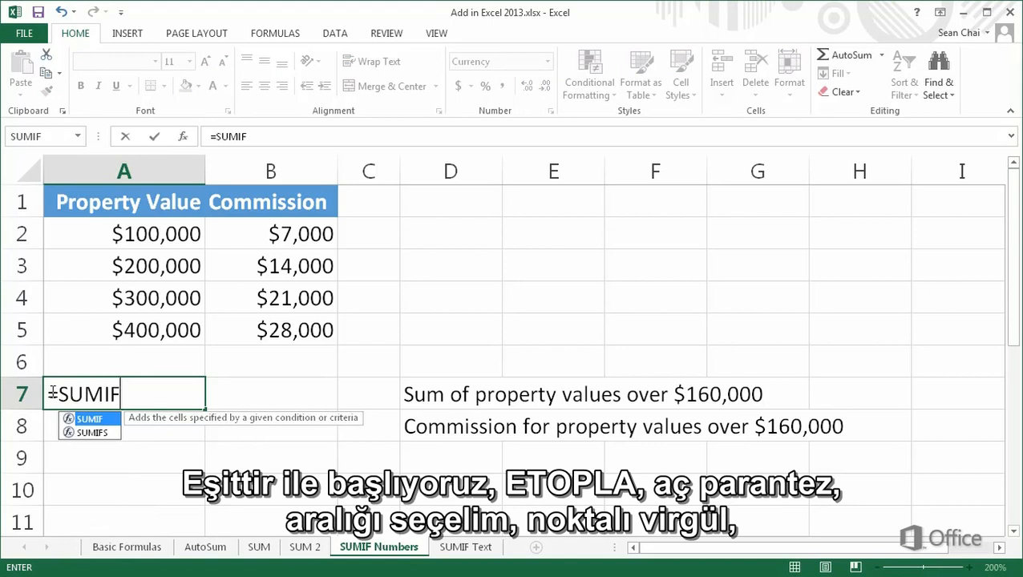
{"action": "type", "text": "("}
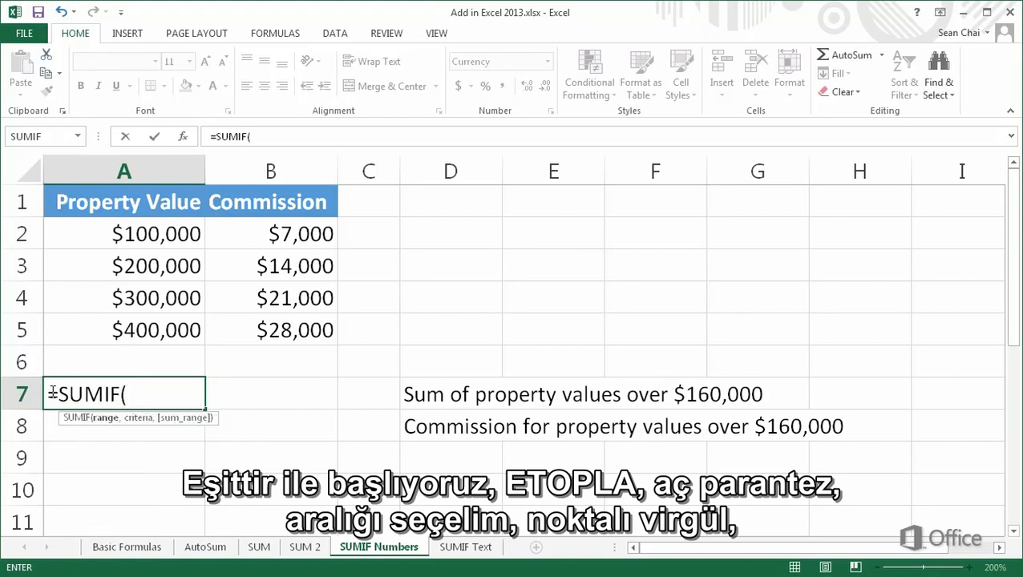
{"action": "left_click", "coordinate": [114, 234]}
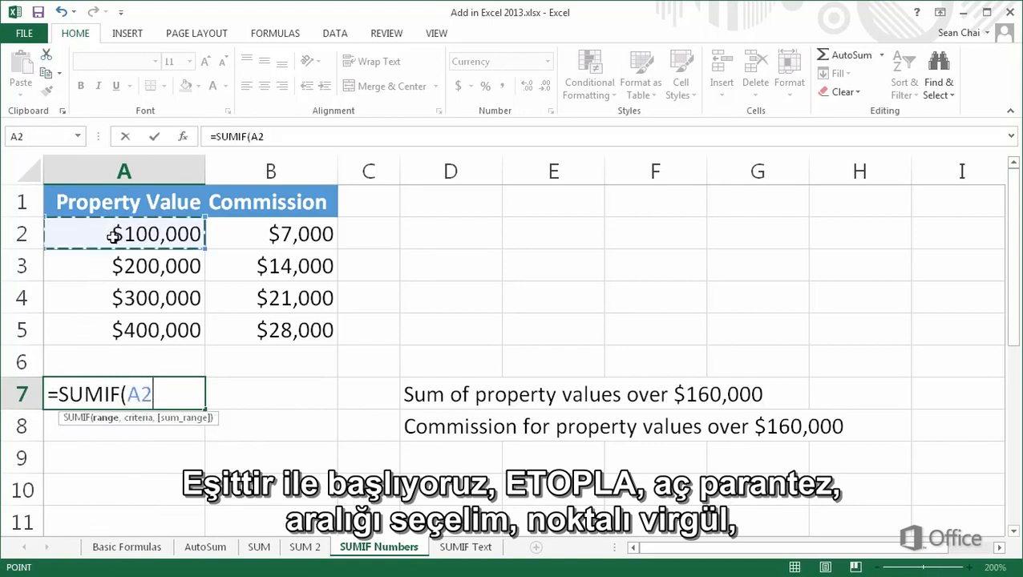
{"action": "left_click_drag", "start_coordinate": [113, 234], "coordinate": [118, 324]}
{"action": "type", "text": ","}
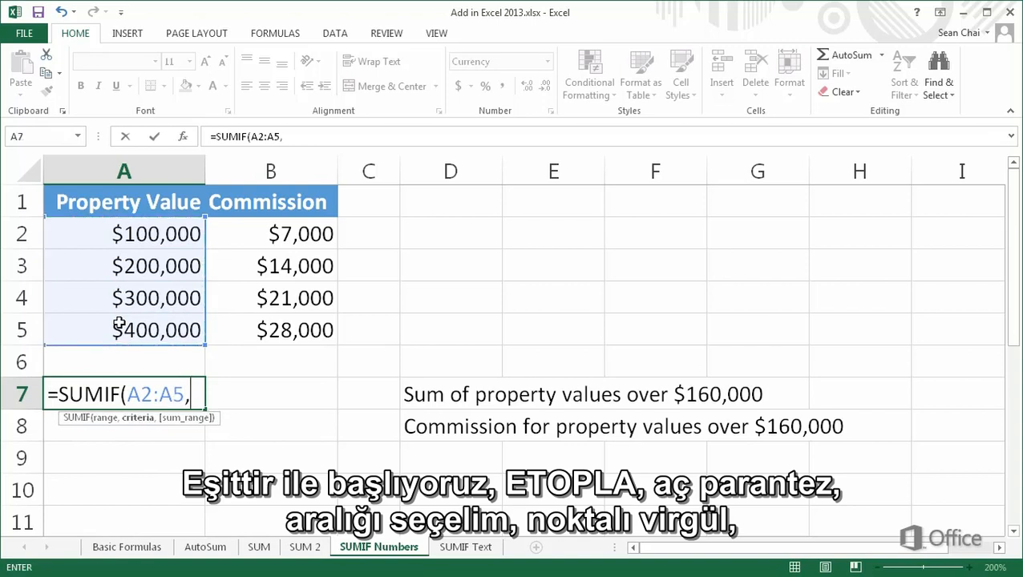
{"action": "type", "text": "\""}
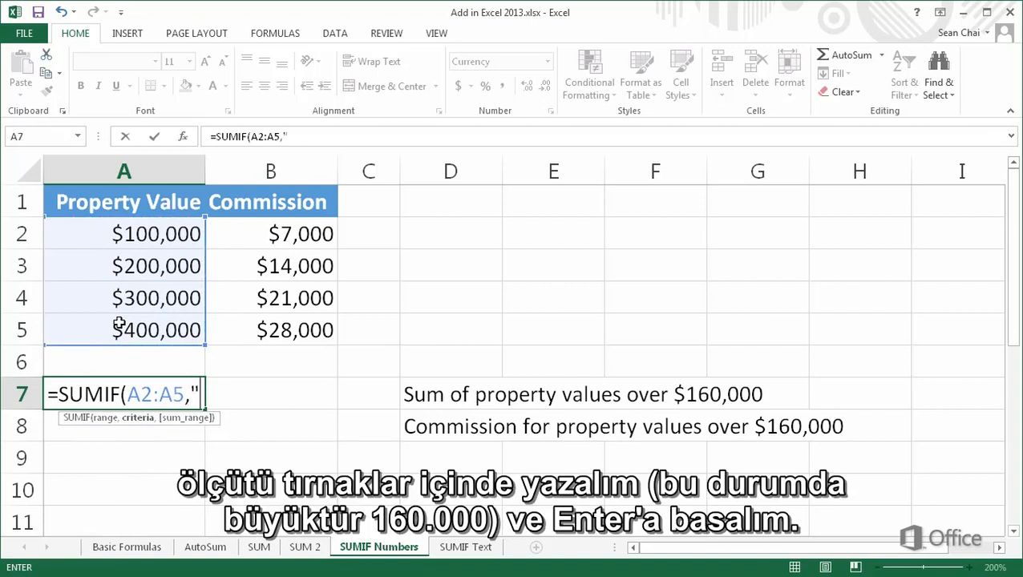
{"action": "type", "text": ">160000"}
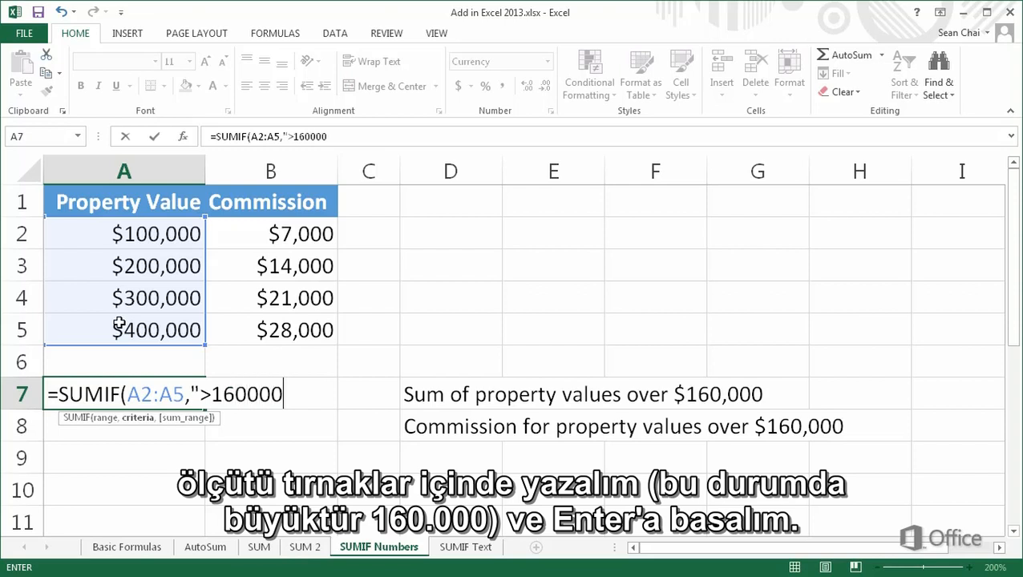
{"action": "type", "text": "\""}
{"action": "key", "text": "Return"}
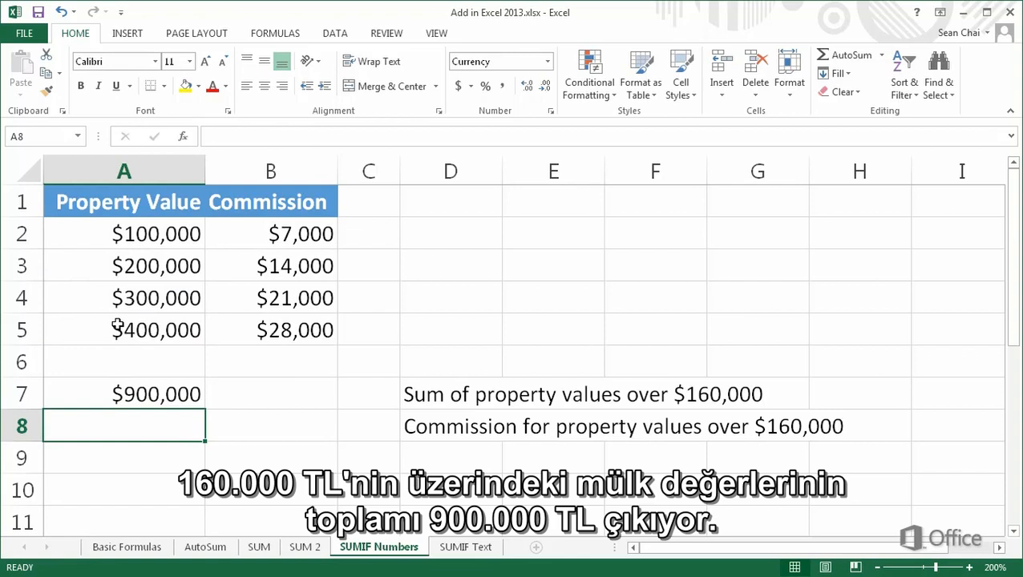
Step: Review the range and criteria of the SUMIF formula in cell A7
{"action": "left_click", "coordinate": [50, 390]}
{"action": "double_click", "coordinate": [50, 390]}
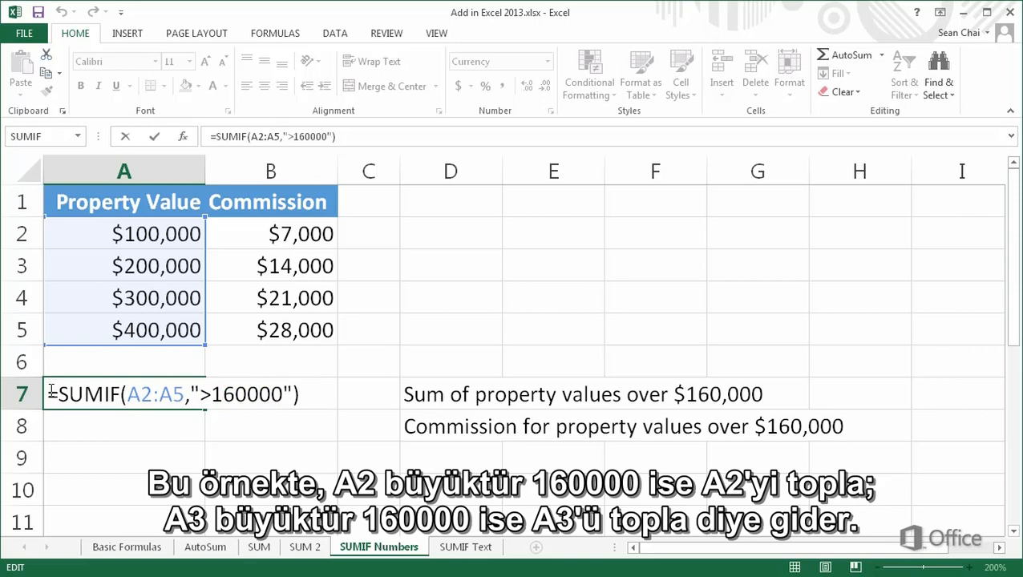
{"action": "key", "text": "ctrl+Return"}
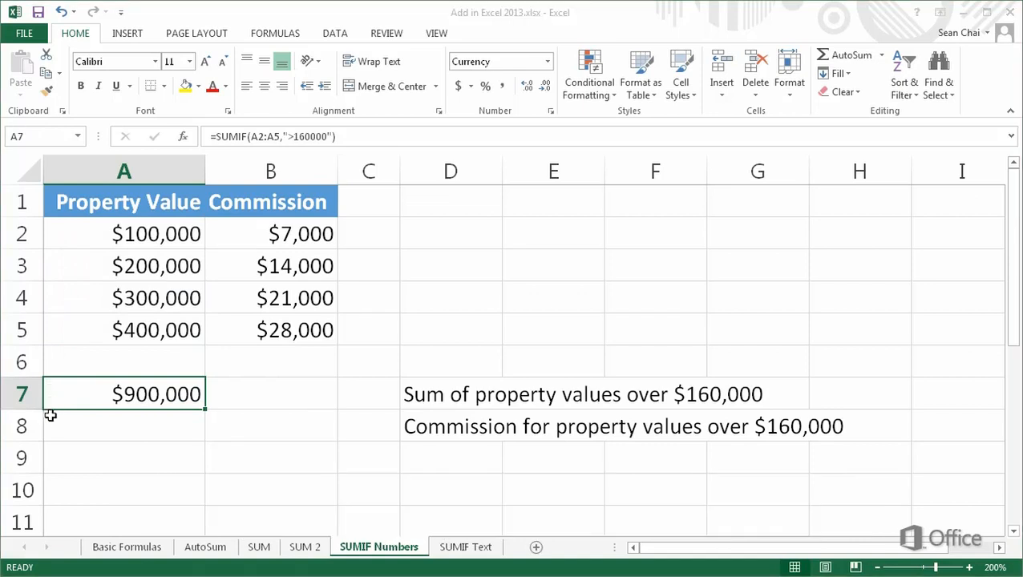
Step: Sum the commissions for property values over $160,000 in cell A8 with =SUMIF(A2:A5,">160000",B2:B5), and review the finished formula
{"action": "left_click", "coordinate": [47, 420]}
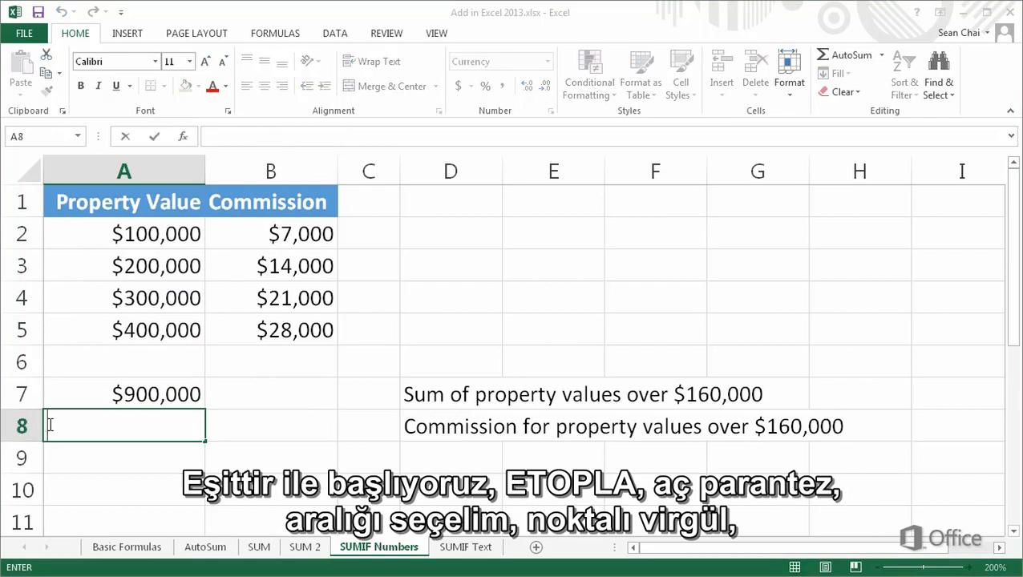
{"action": "type", "text": "=SUM"}
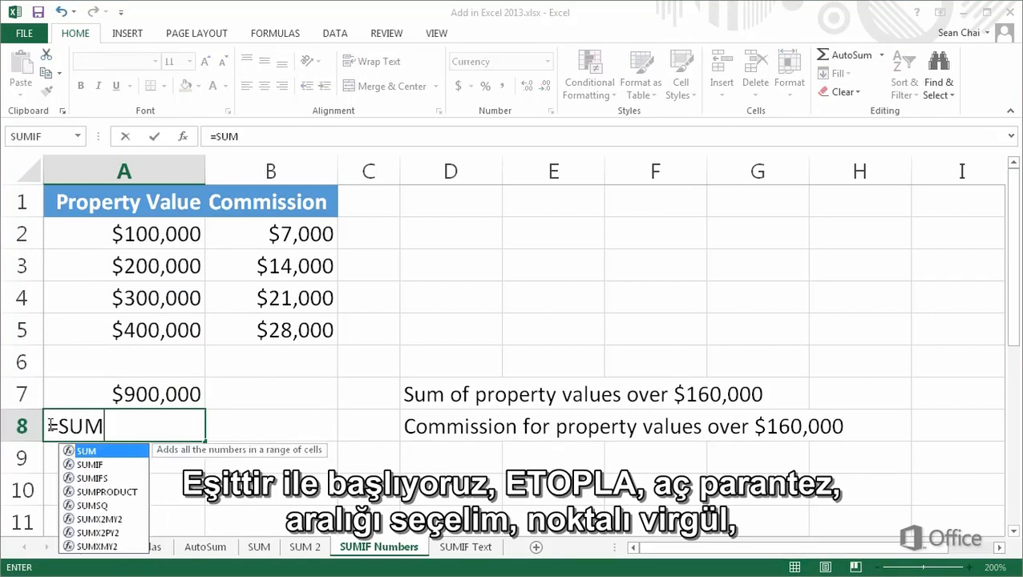
{"action": "type", "text": "IF("}
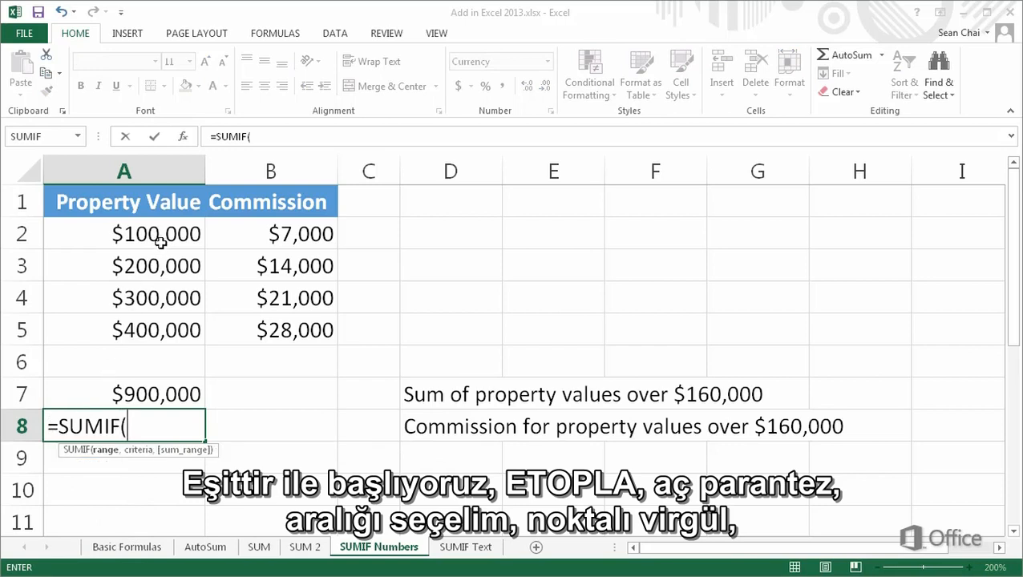
{"action": "left_click_drag", "start_coordinate": [158, 240], "coordinate": [167, 324]}
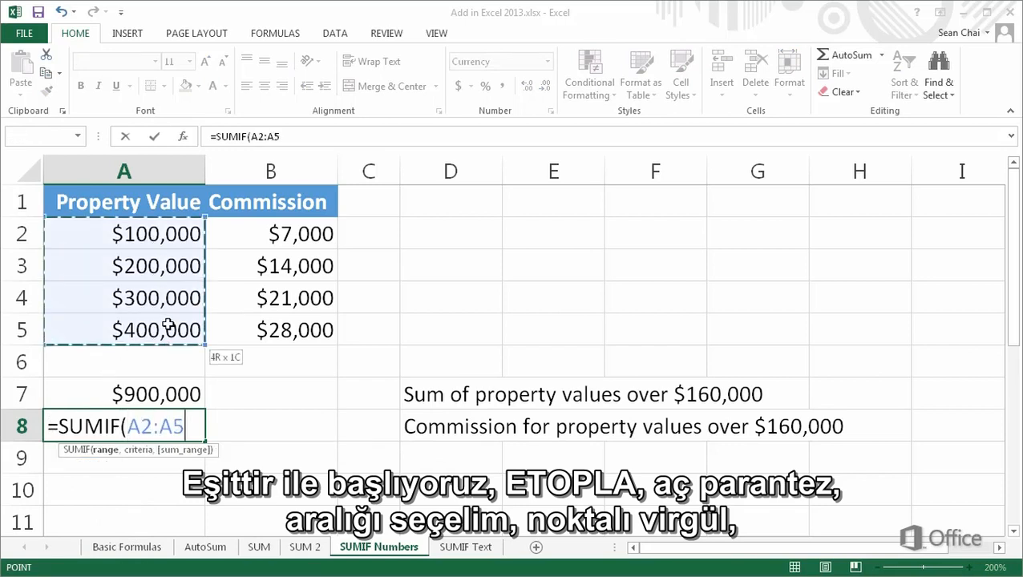
{"action": "type", "text": ","}
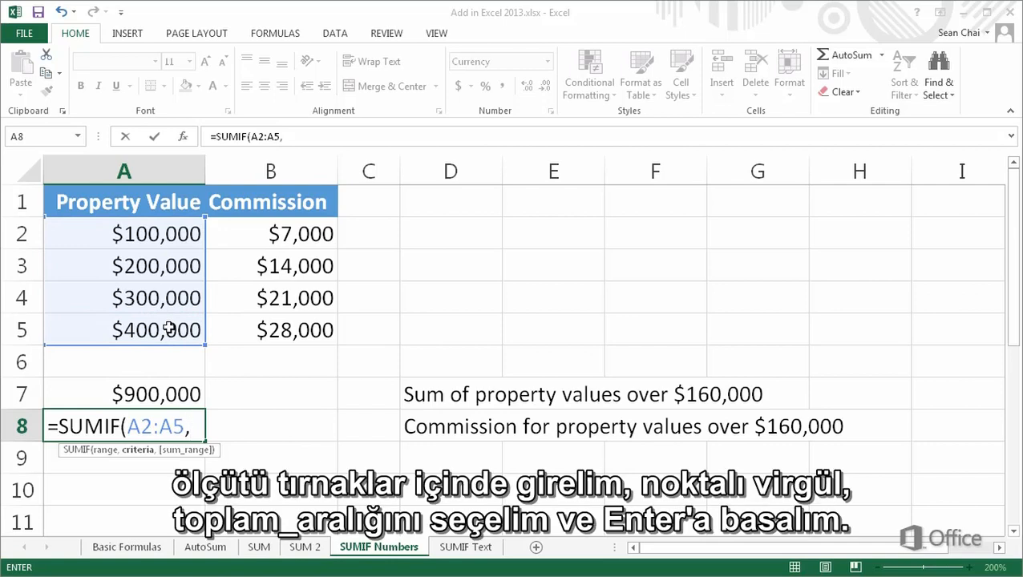
{"action": "type", "text": "\">16000"}
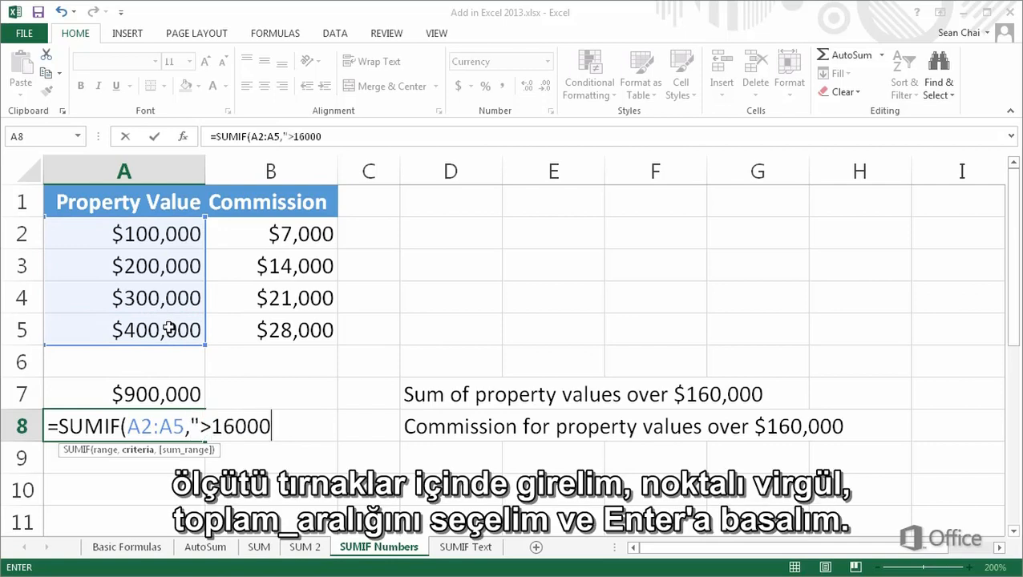
{"action": "type", "text": "0\","}
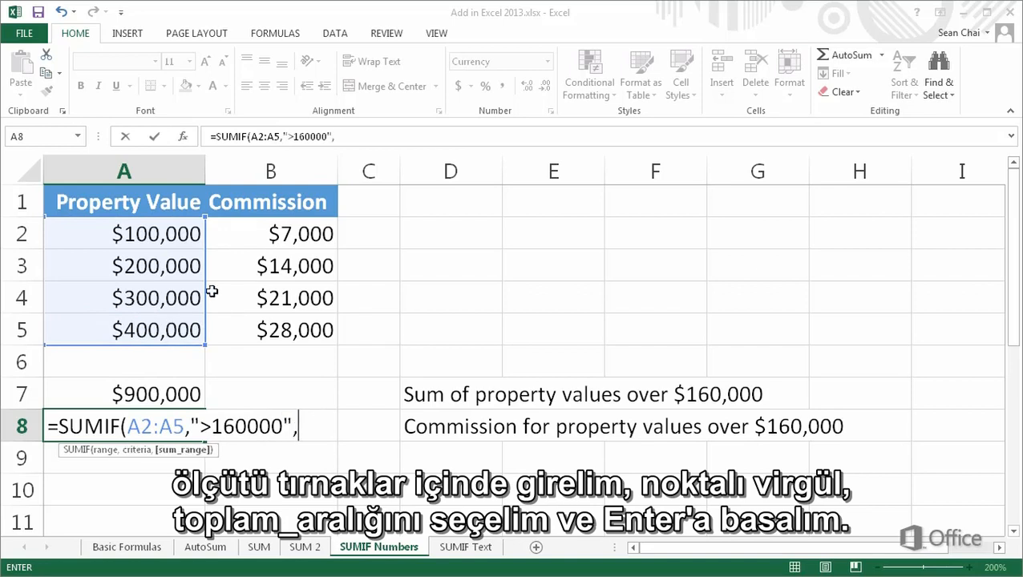
{"action": "left_click_drag", "start_coordinate": [239, 235], "coordinate": [253, 325]}
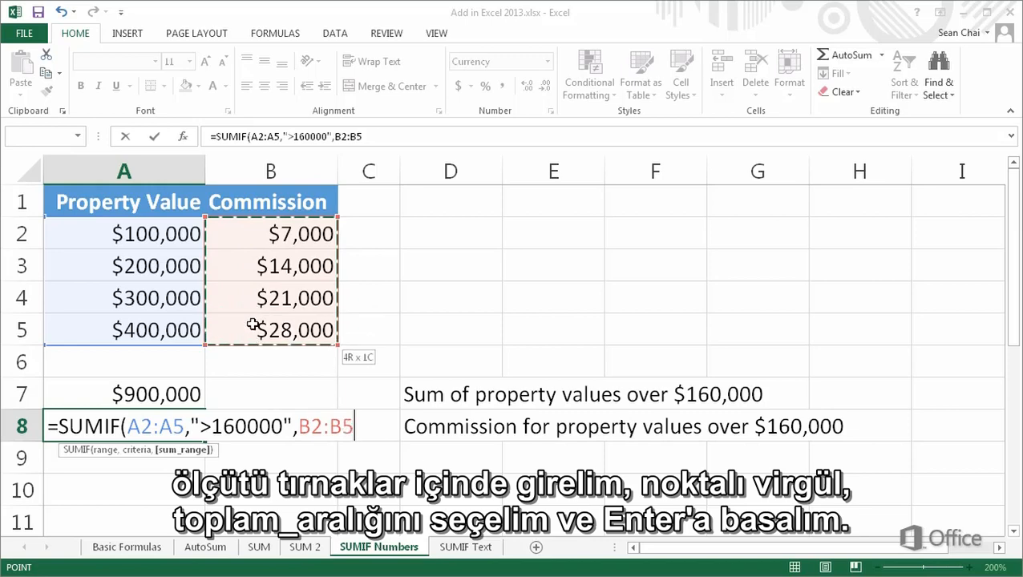
{"action": "key", "text": "Return"}
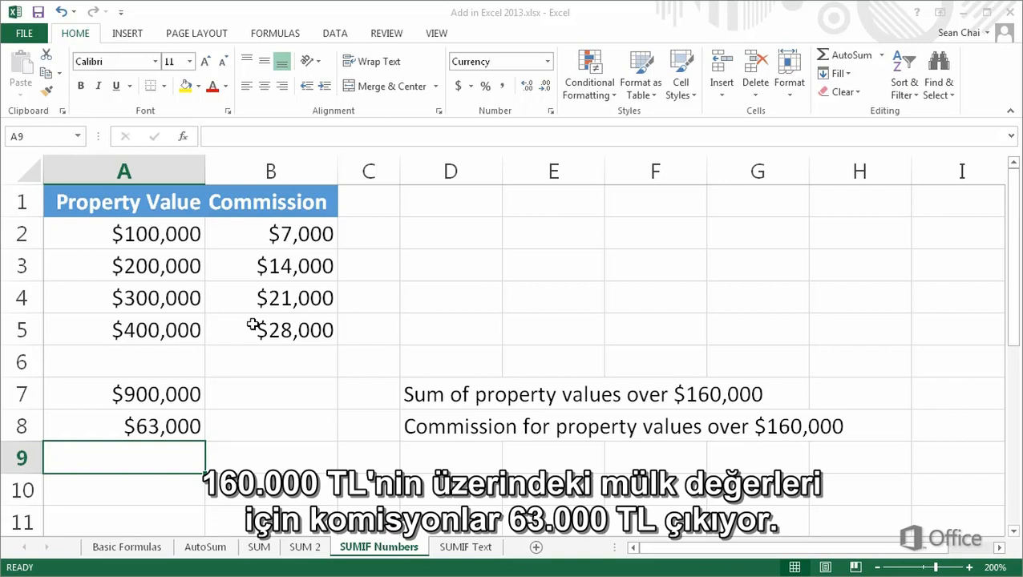
{"action": "double_click", "coordinate": [50, 427]}
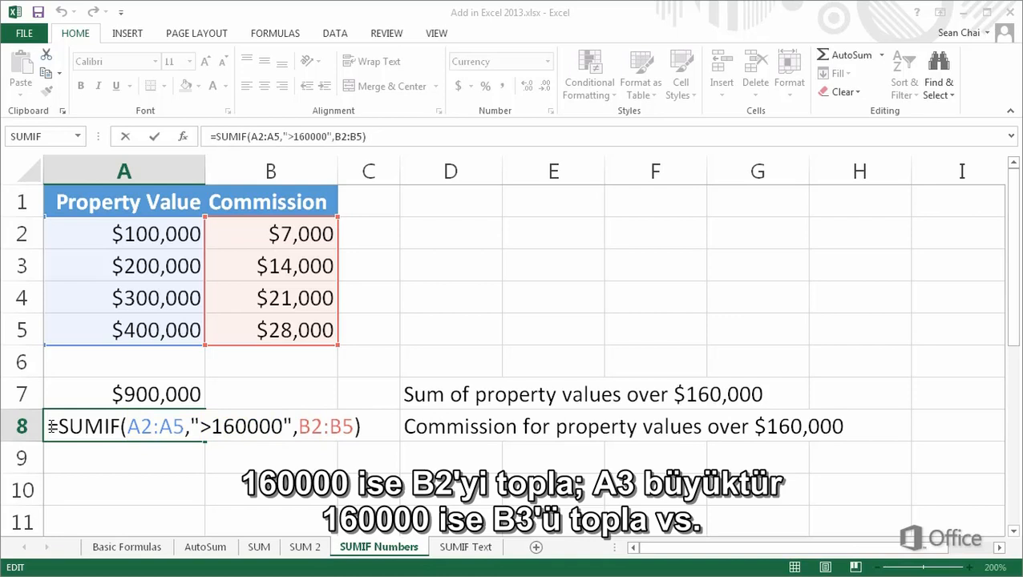
{"action": "key", "text": "ctrl+Return"}
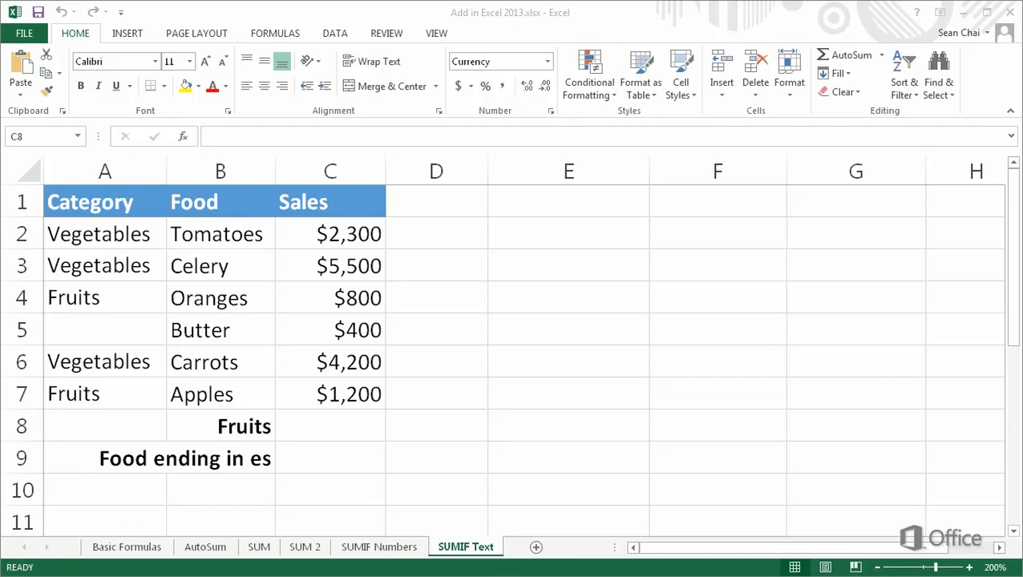
Step: On the SUMIF Text sheet, total the fruit sales in cell C8 with =SUMIF(A2:A7,"fruits",C2:C7), and review the finished formula
{"action": "left_click", "coordinate": [296, 426]}
{"action": "double_click", "coordinate": [297, 425]}
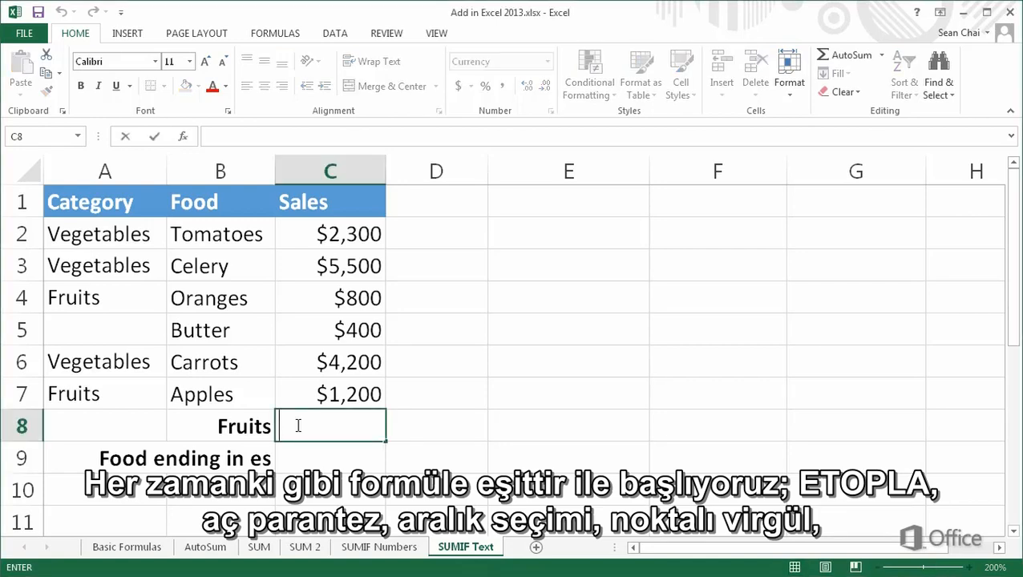
{"action": "type", "text": "="}
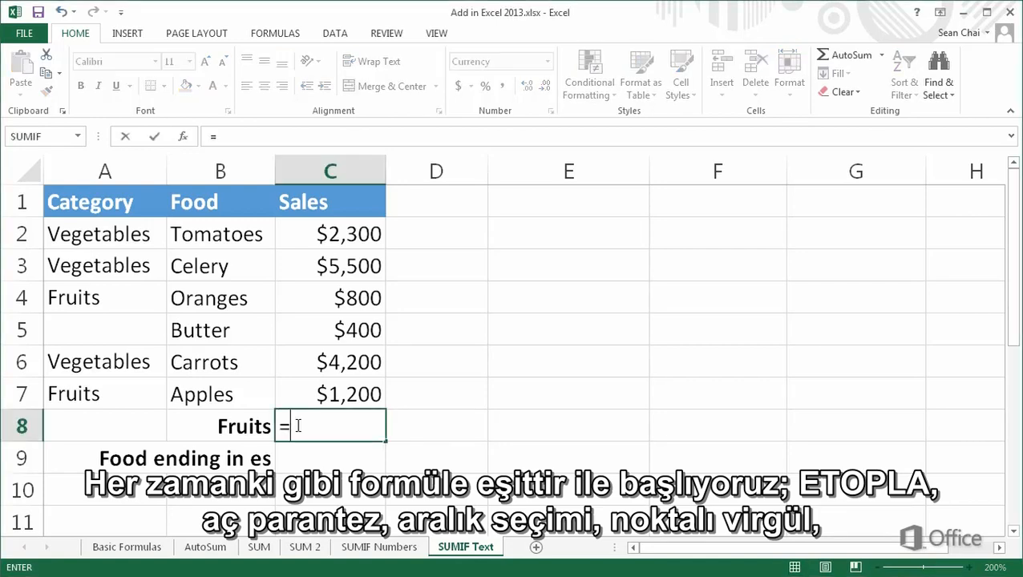
{"action": "type", "text": "SUM"}
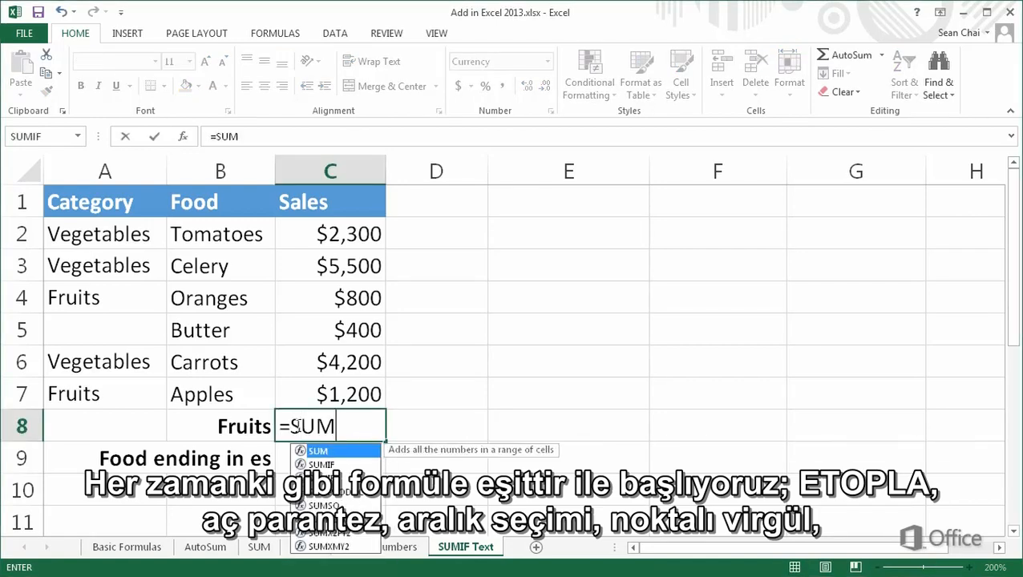
{"action": "type", "text": "IF("}
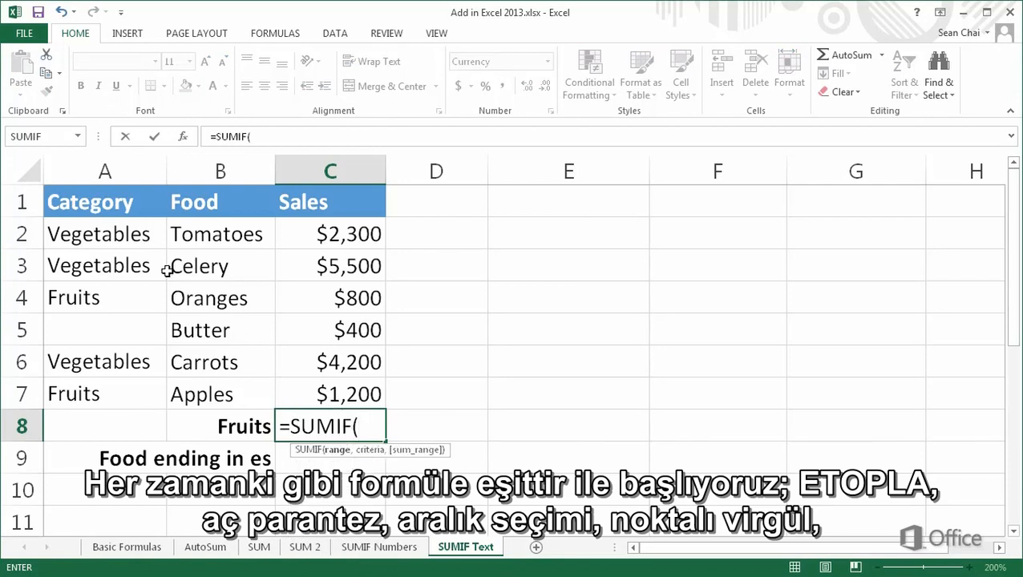
{"action": "left_click_drag", "start_coordinate": [142, 234], "coordinate": [121, 384]}
{"action": "type", "text": ","}
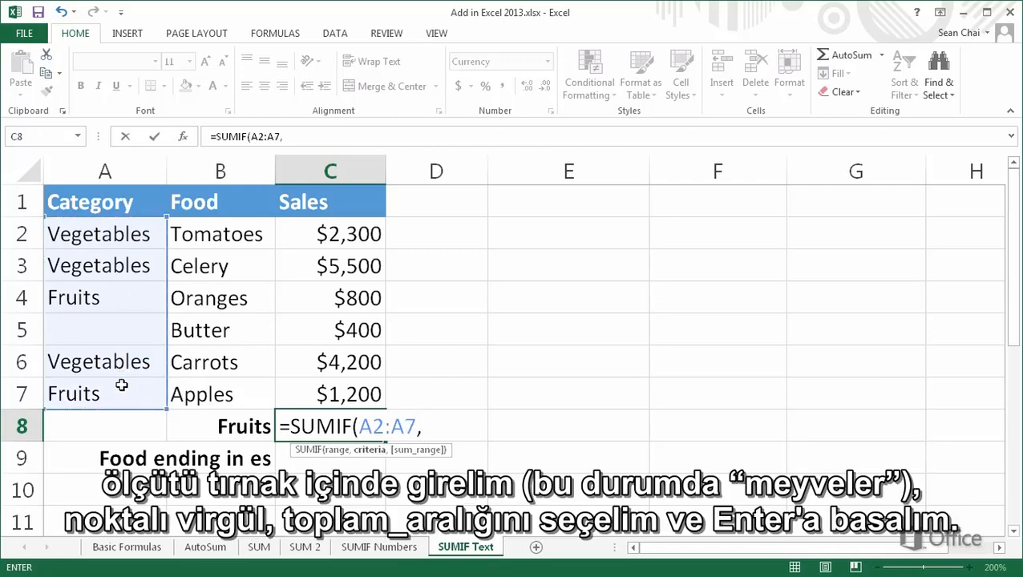
{"action": "type", "text": "\"fruits"}
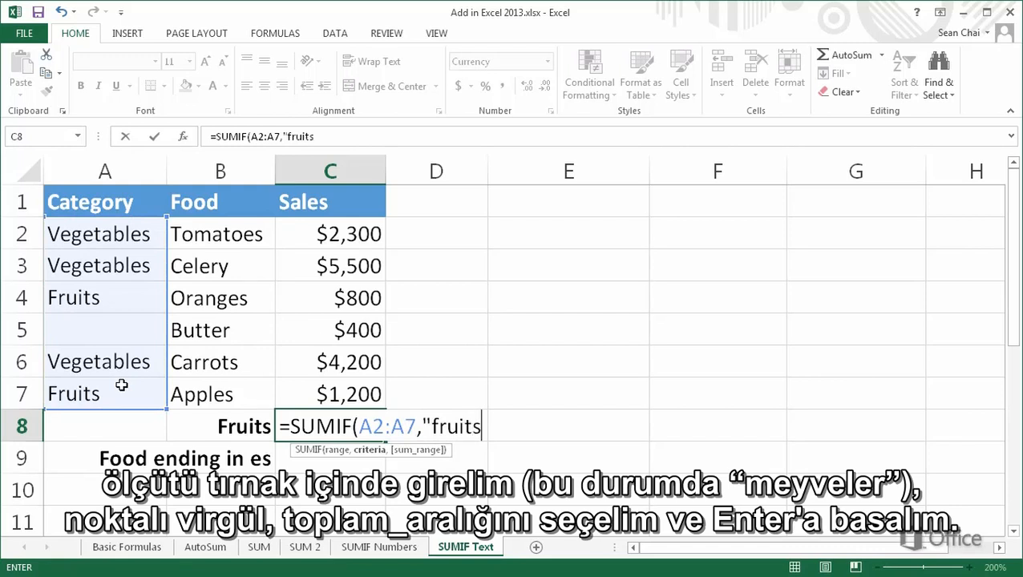
{"action": "type", "text": "\","}
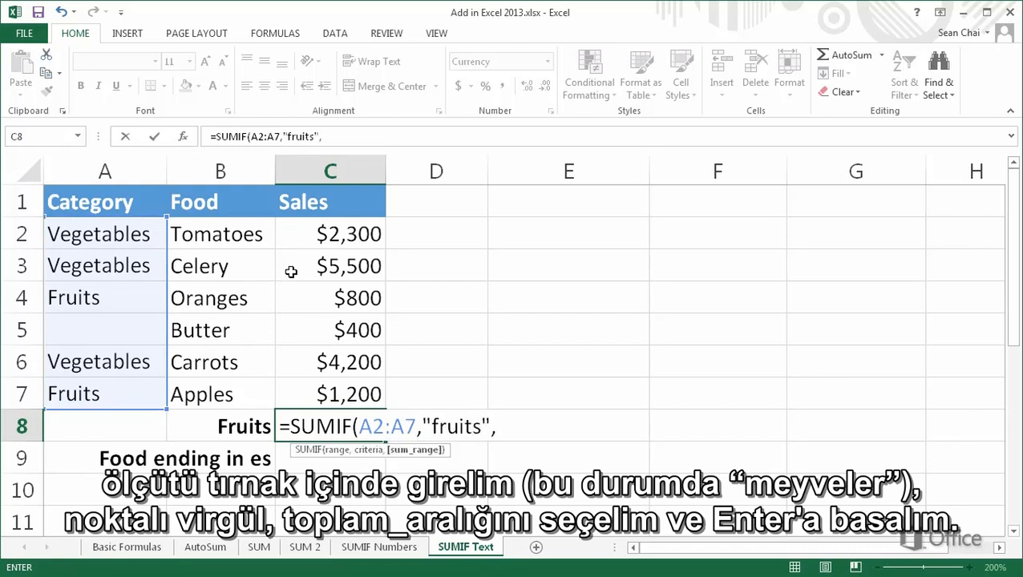
{"action": "left_click", "coordinate": [309, 243]}
{"action": "left_click_drag", "start_coordinate": [308, 243], "coordinate": [293, 391]}
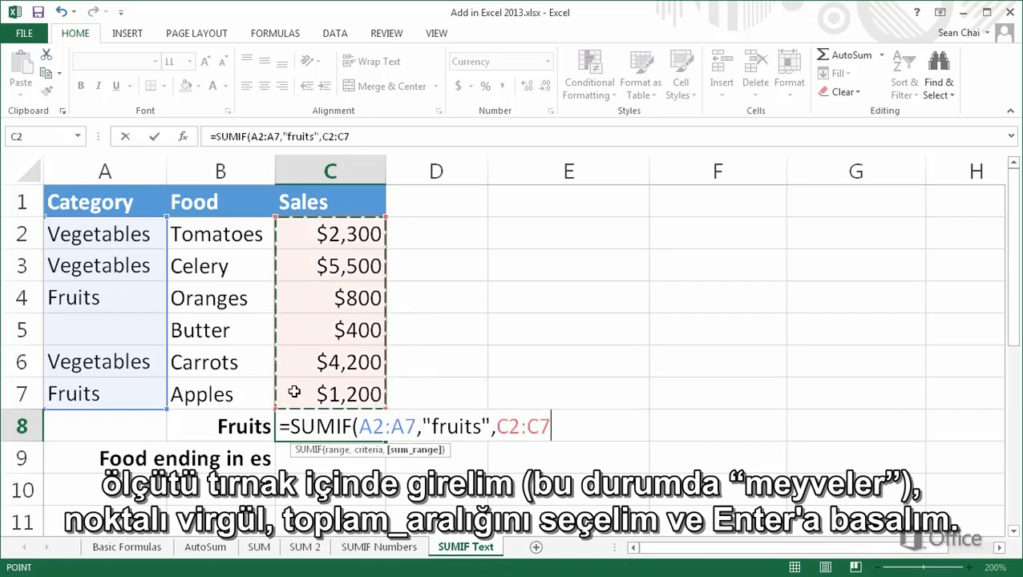
{"action": "key", "text": "Return"}
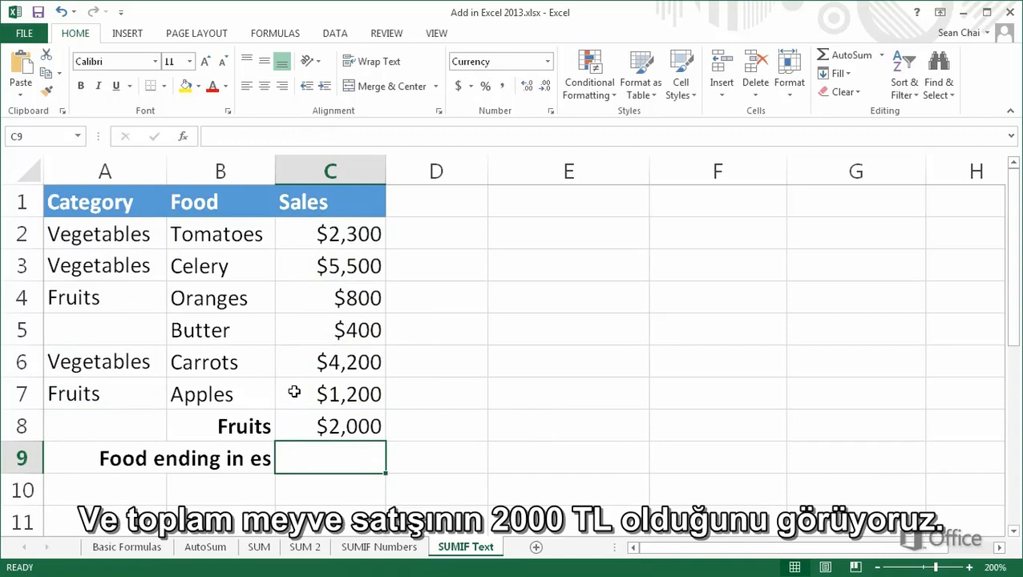
{"action": "double_click", "coordinate": [285, 424]}
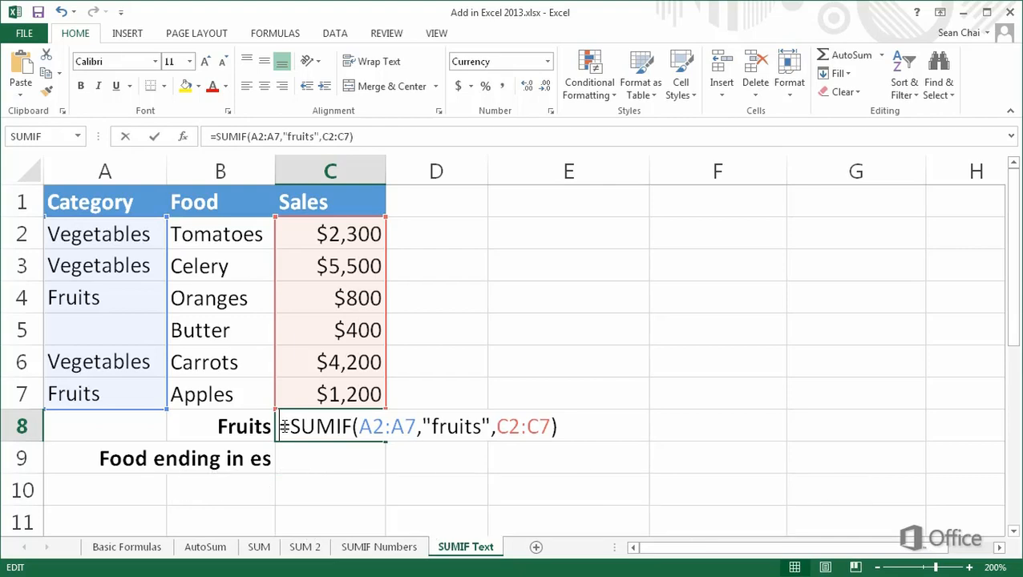
{"action": "key", "text": "ctrl+Return"}
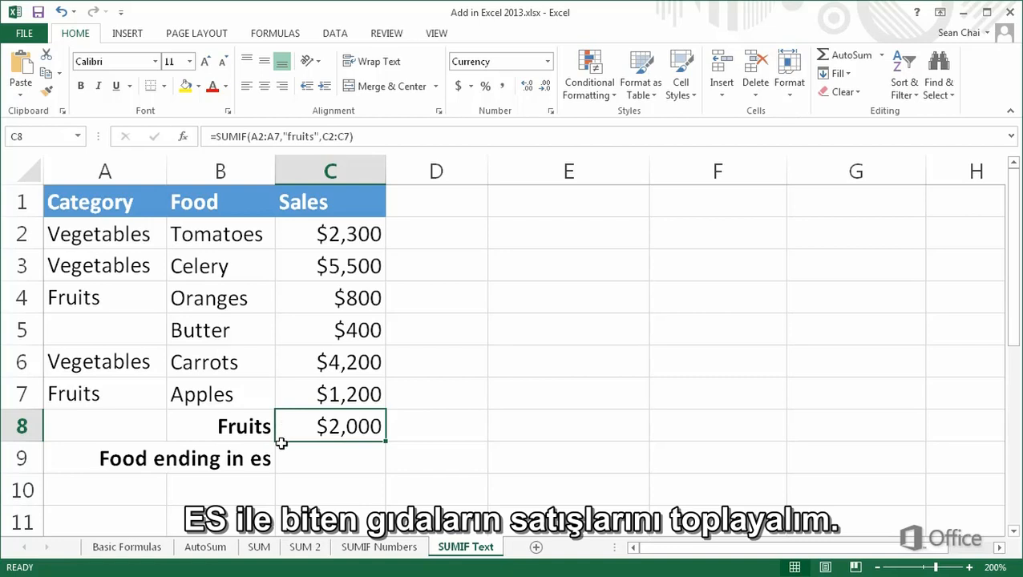
Step: Total the sales of foods ending in "es" in cell C9 with =SUMIF(B2:B7,"*es",C2:C7), and review the finished formula
{"action": "left_click", "coordinate": [283, 452]}
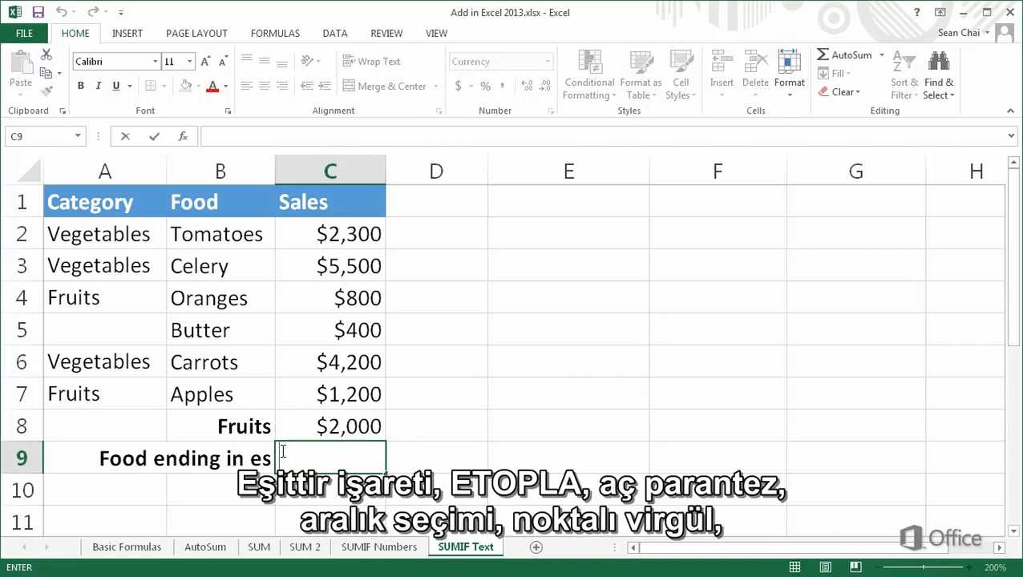
{"action": "type", "text": "="}
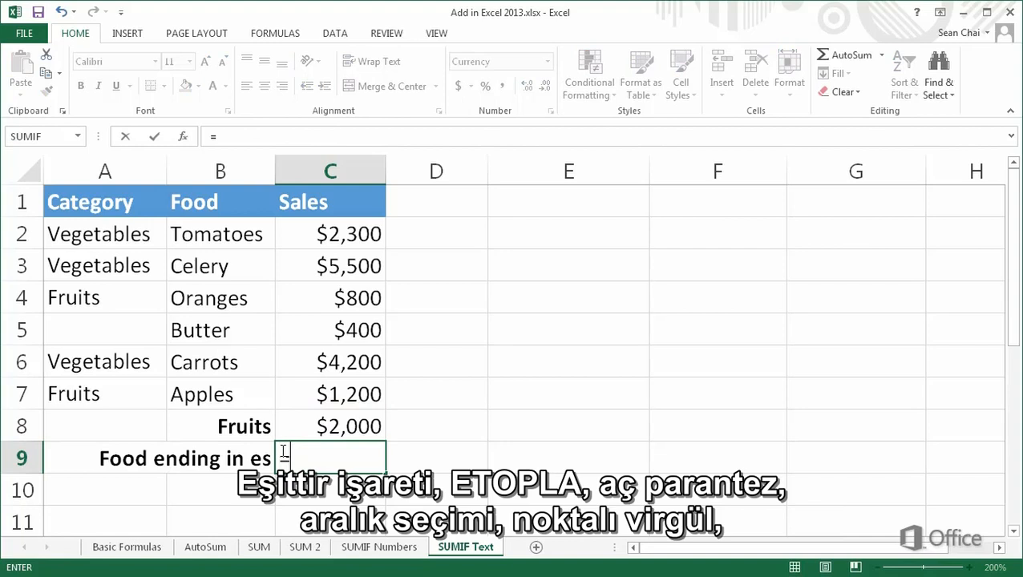
{"action": "type", "text": "SUMIF"}
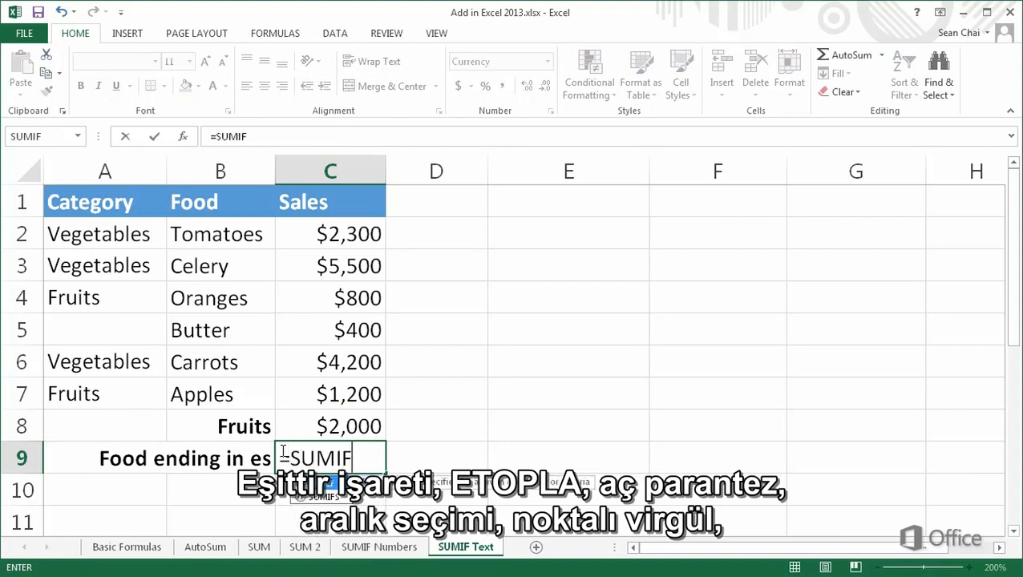
{"action": "type", "text": "("}
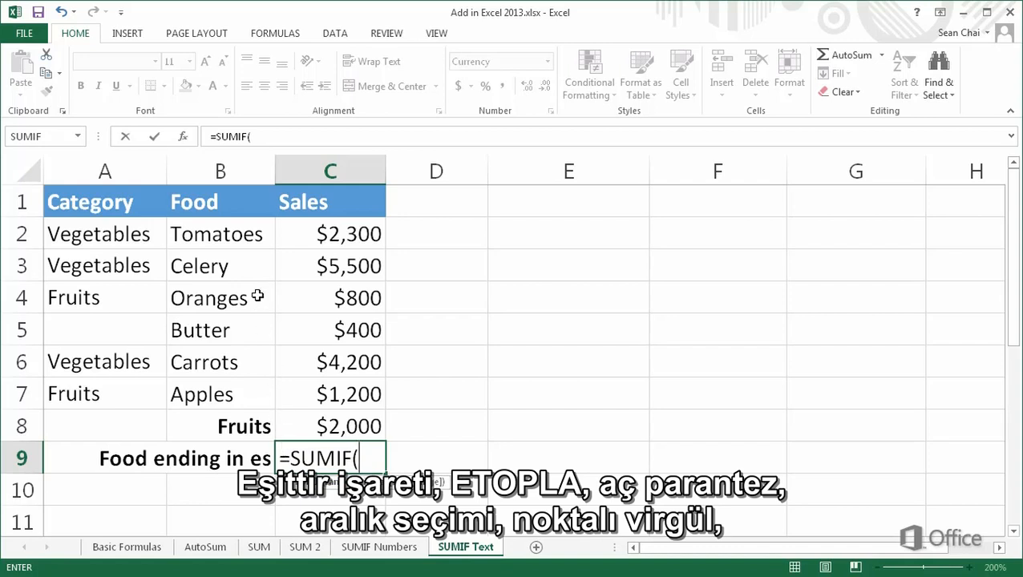
{"action": "left_click_drag", "start_coordinate": [242, 235], "coordinate": [222, 388]}
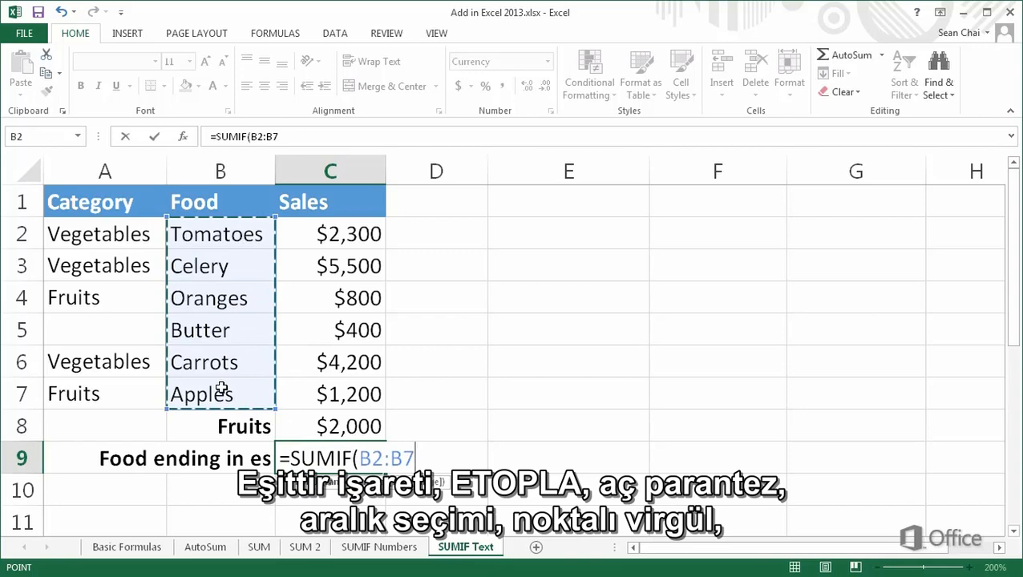
{"action": "type", "text": ","}
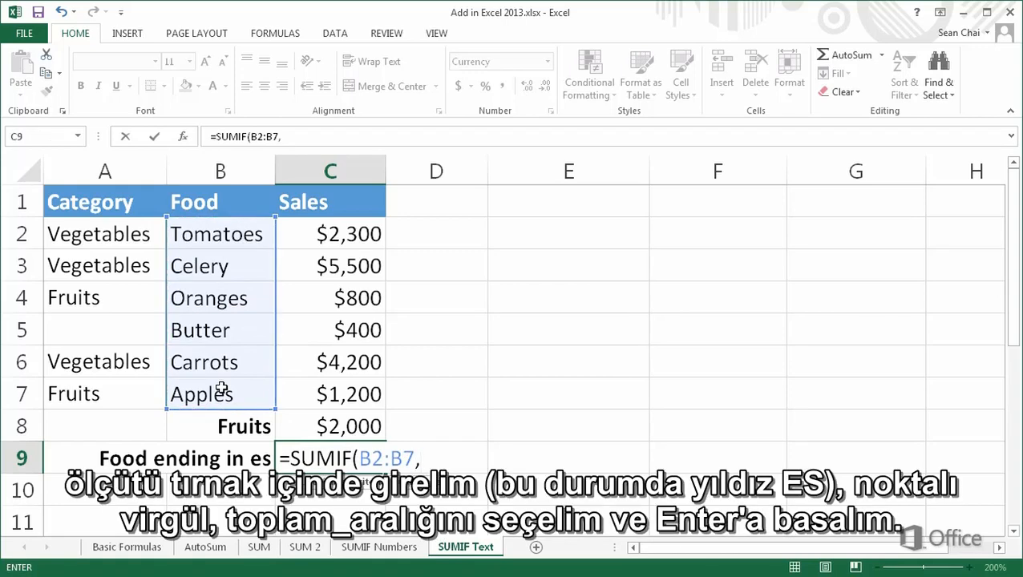
{"action": "type", "text": "\"*es\","}
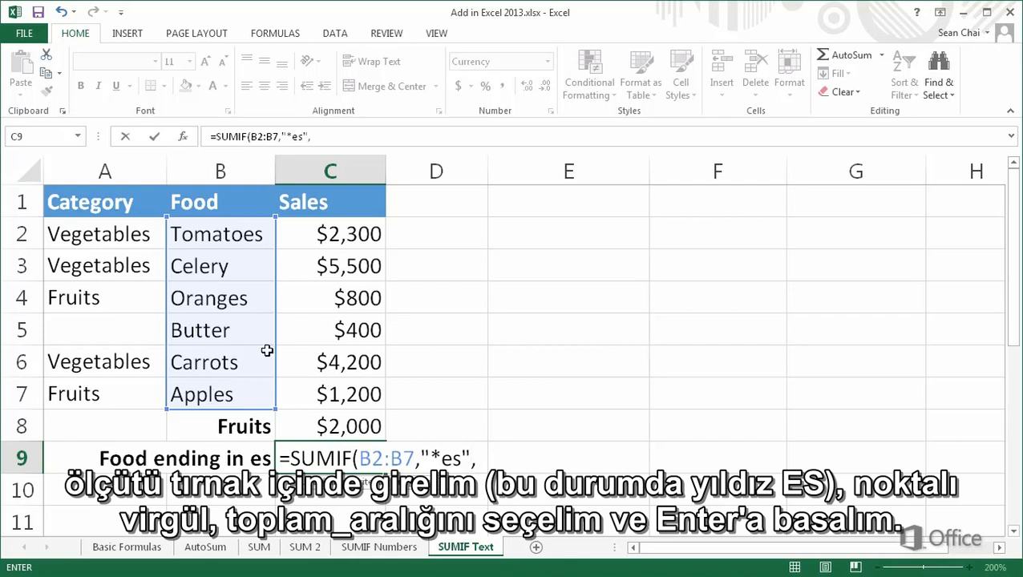
{"action": "left_click_drag", "start_coordinate": [328, 237], "coordinate": [324, 393]}
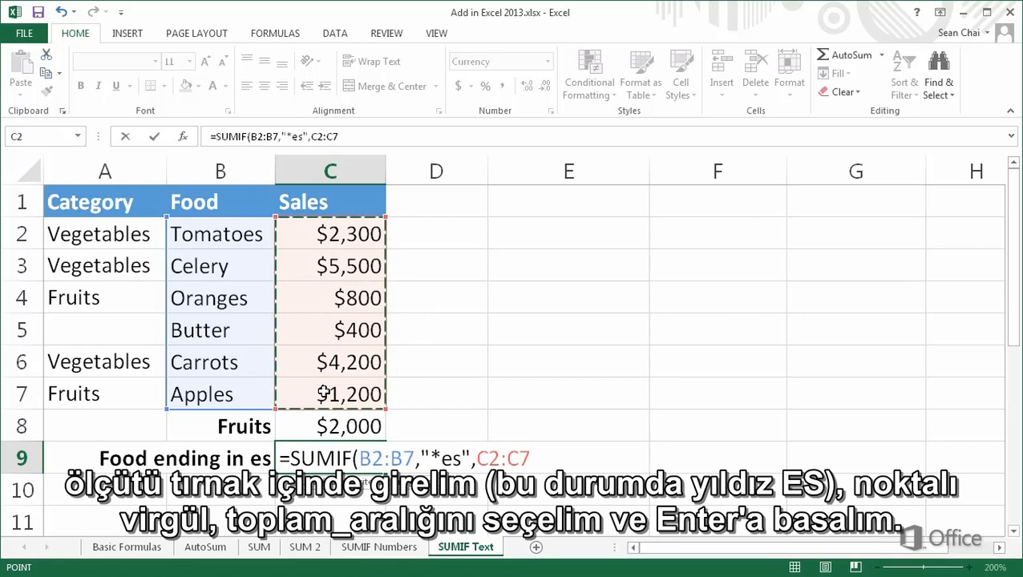
{"action": "key", "text": "Return"}
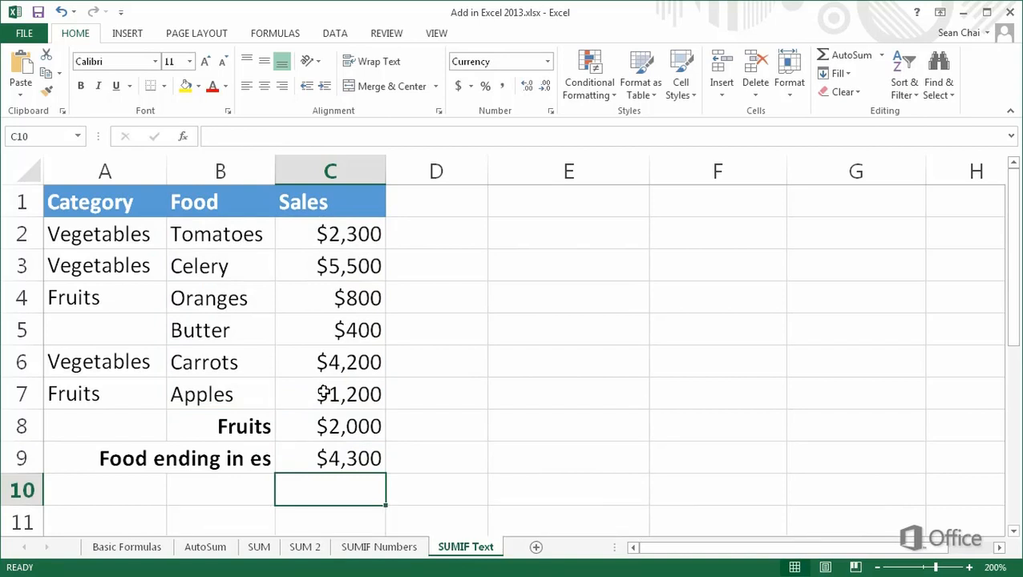
{"action": "double_click", "coordinate": [280, 453]}
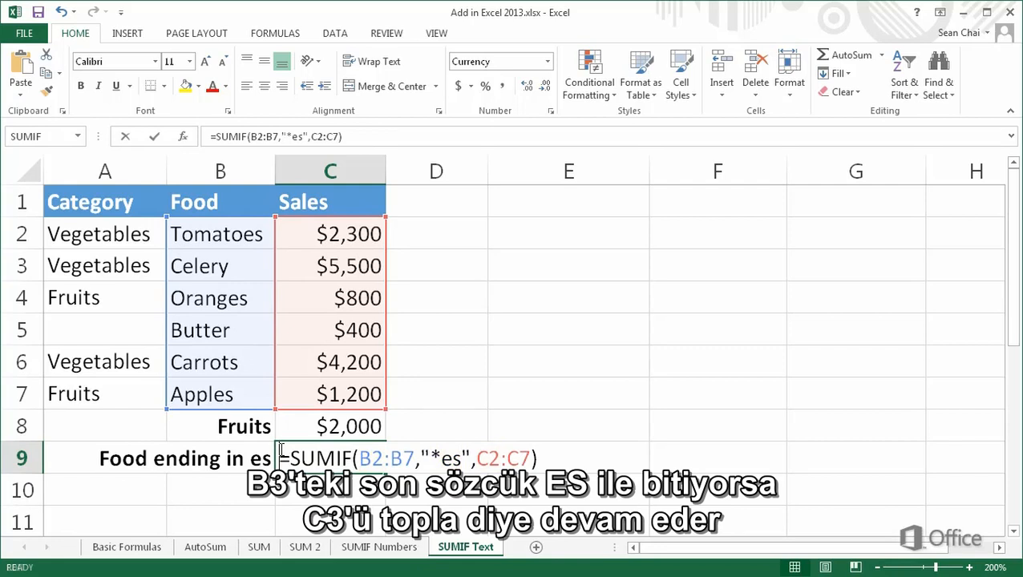
{"action": "key", "text": "ctrl+Return"}
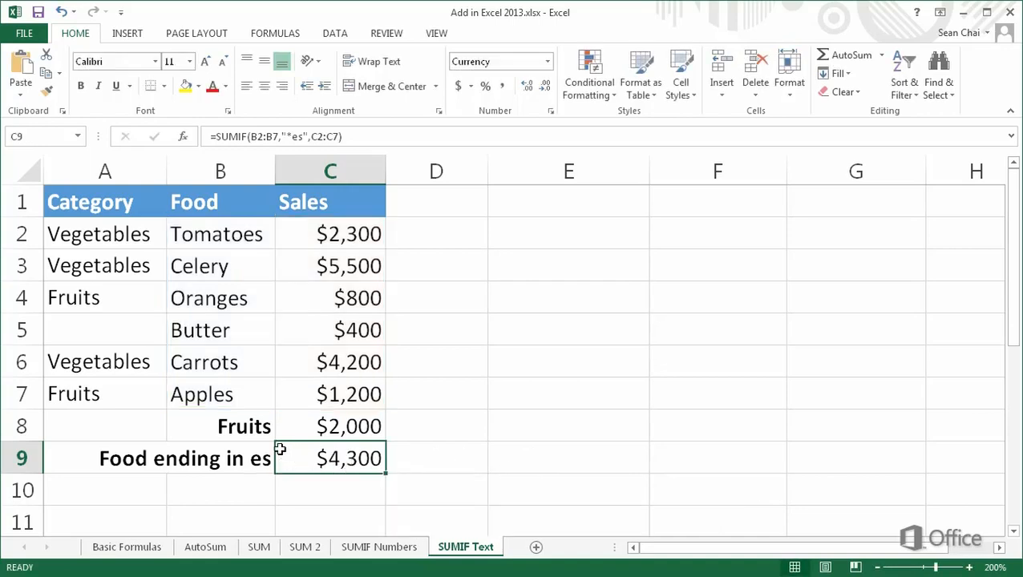